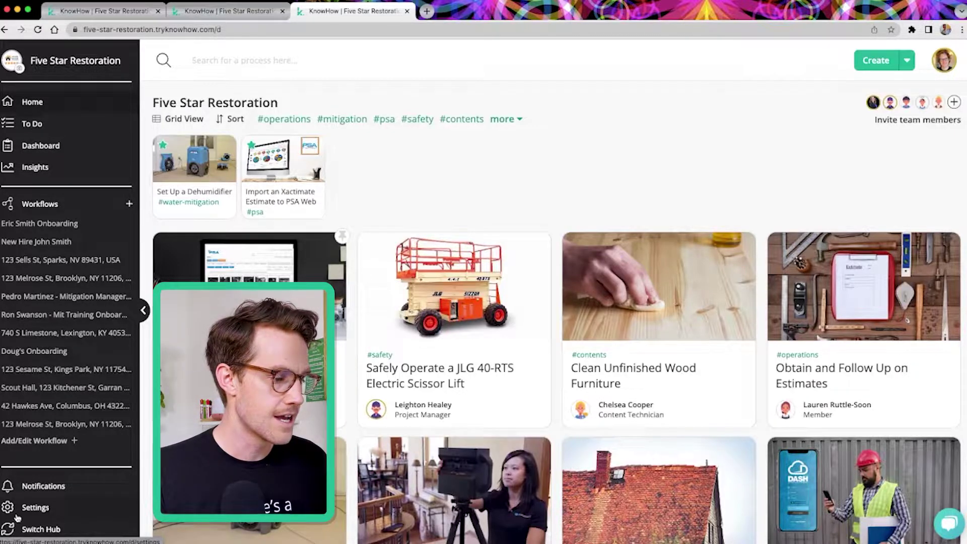
Open the Process Manager from the hub's info settings and display its importable process templates.
left_click(49, 509)
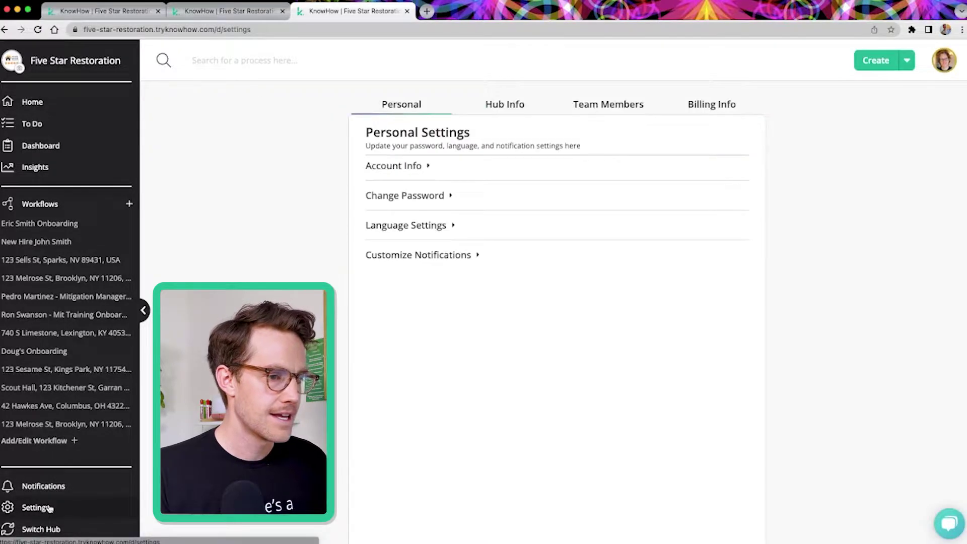
left_click(503, 103)
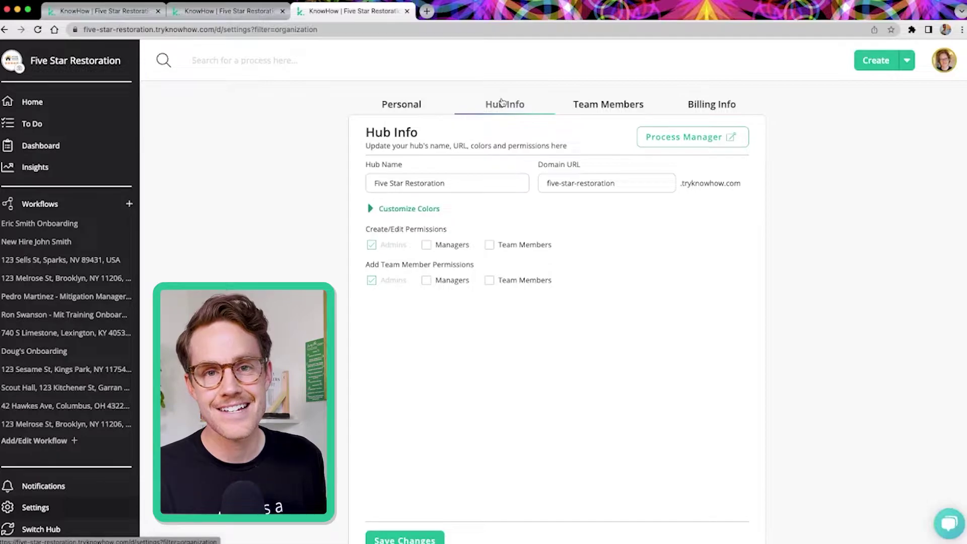
left_click(707, 139)
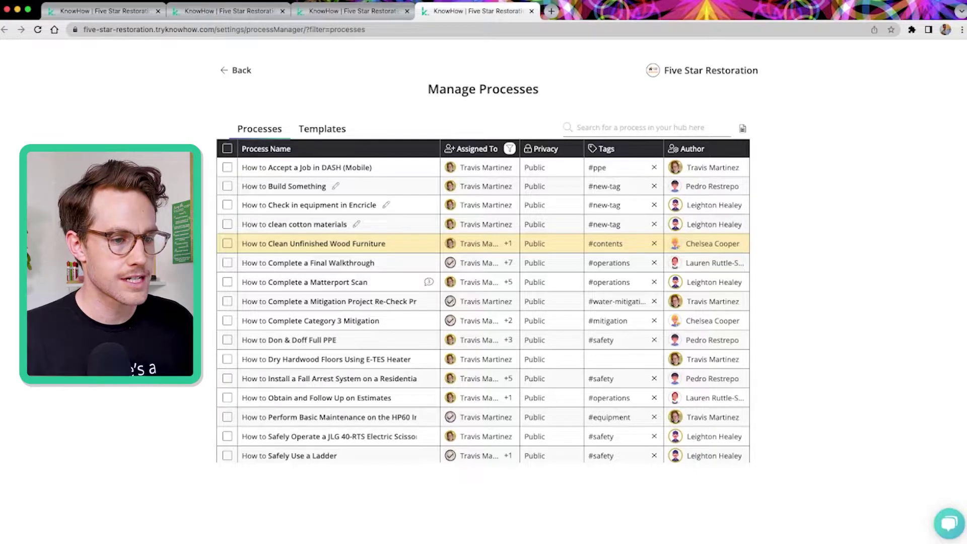
left_click(326, 131)
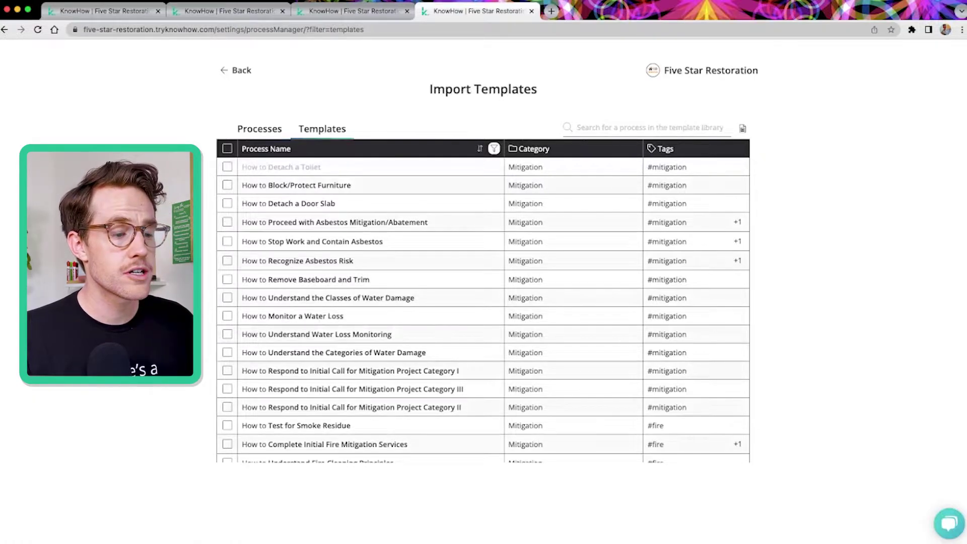
Browse the template library and examine the tags available for filtering it.
scroll(291, 263, "down", 3)
scroll(292, 263, "down", 10)
scroll(292, 263, "down", 8)
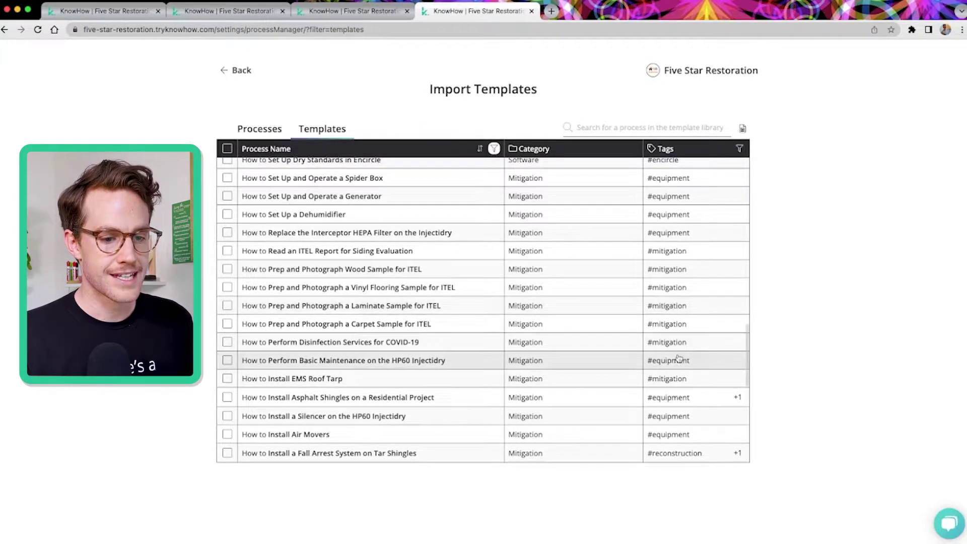
scroll(677, 360, "down", 10)
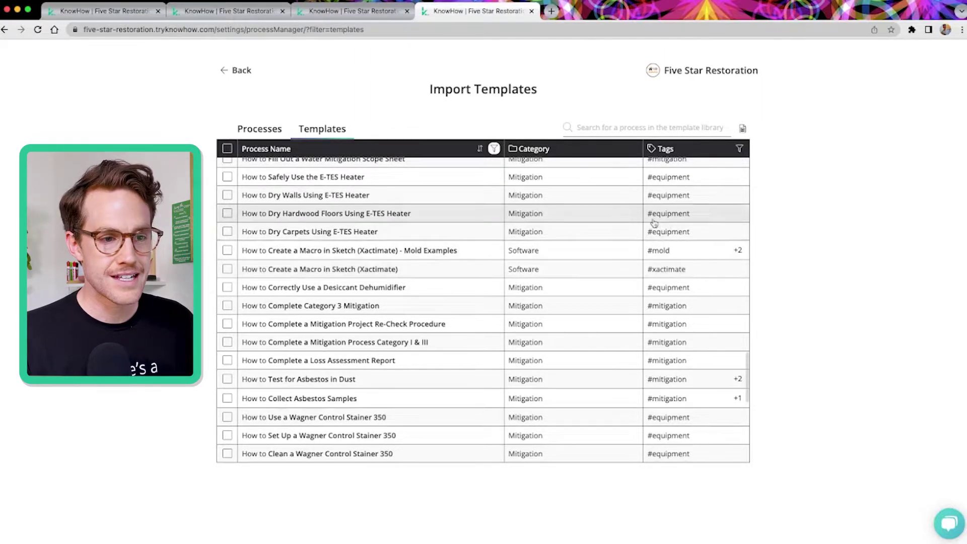
scroll(650, 226, "up", 10)
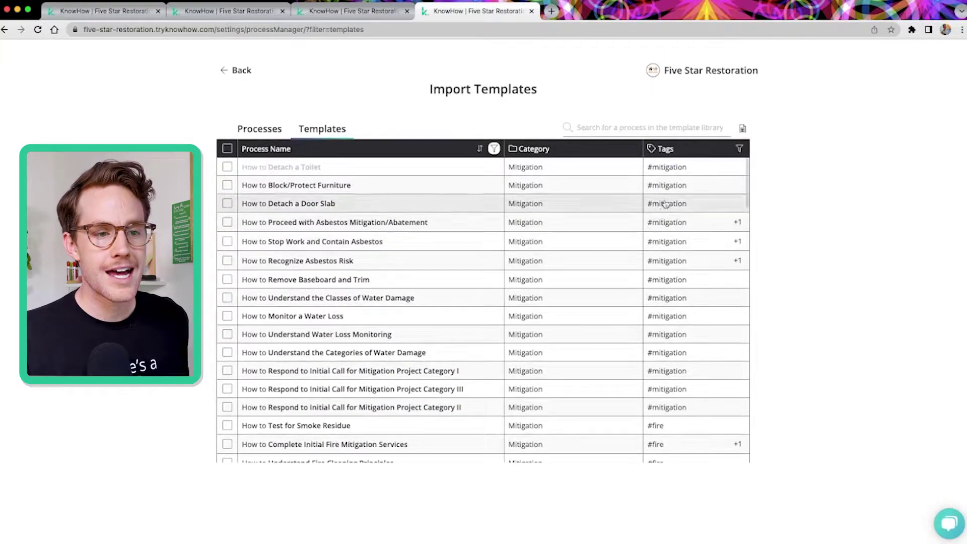
left_click(740, 149)
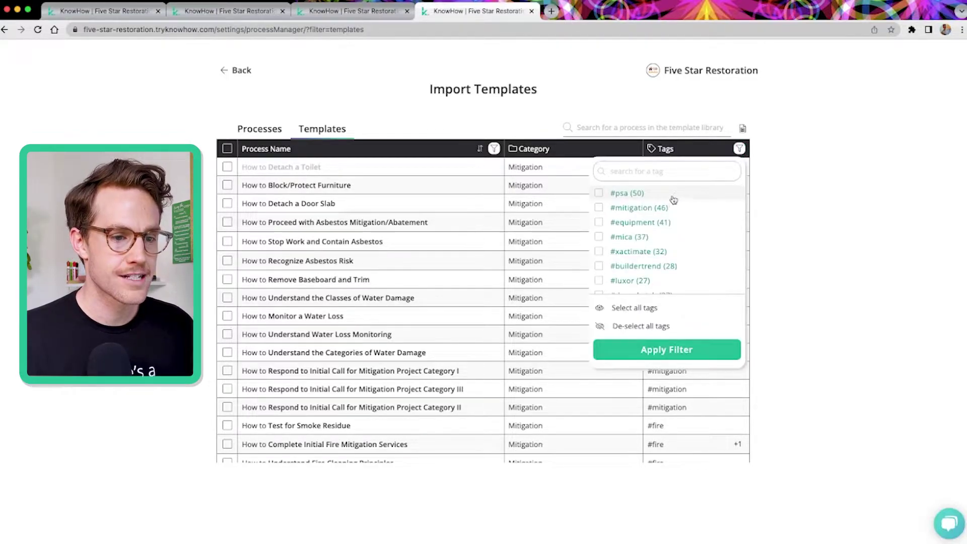
scroll(671, 202, "down", 2)
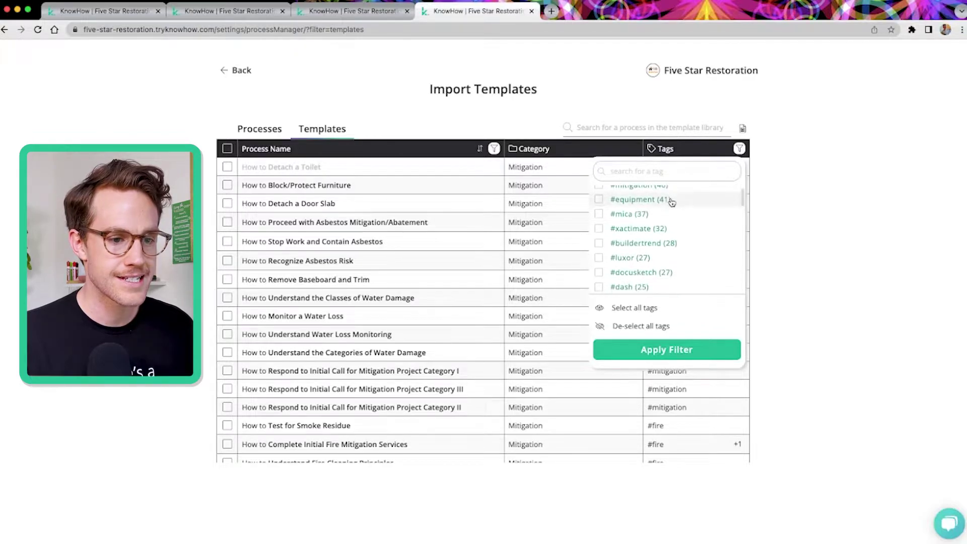
scroll(672, 202, "down", 3)
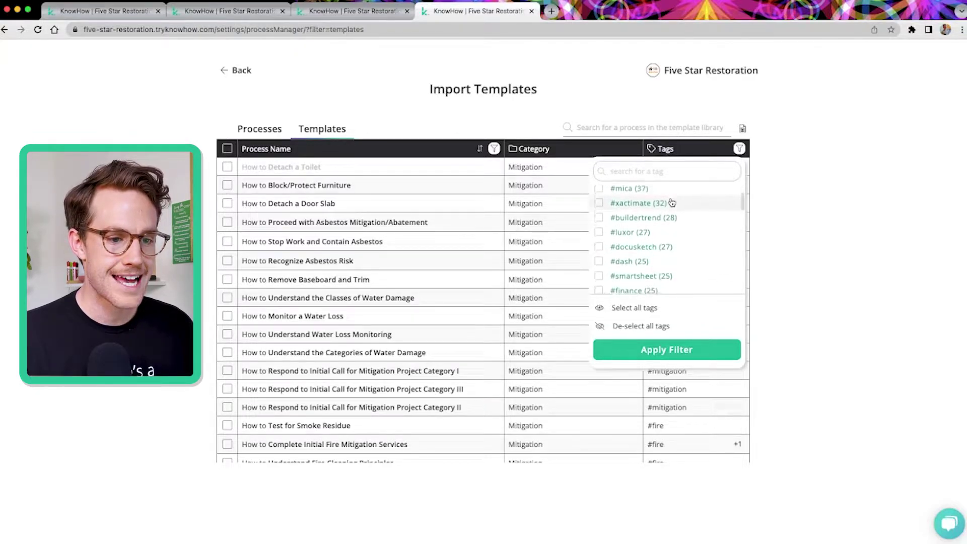
scroll(672, 203, "down", 2)
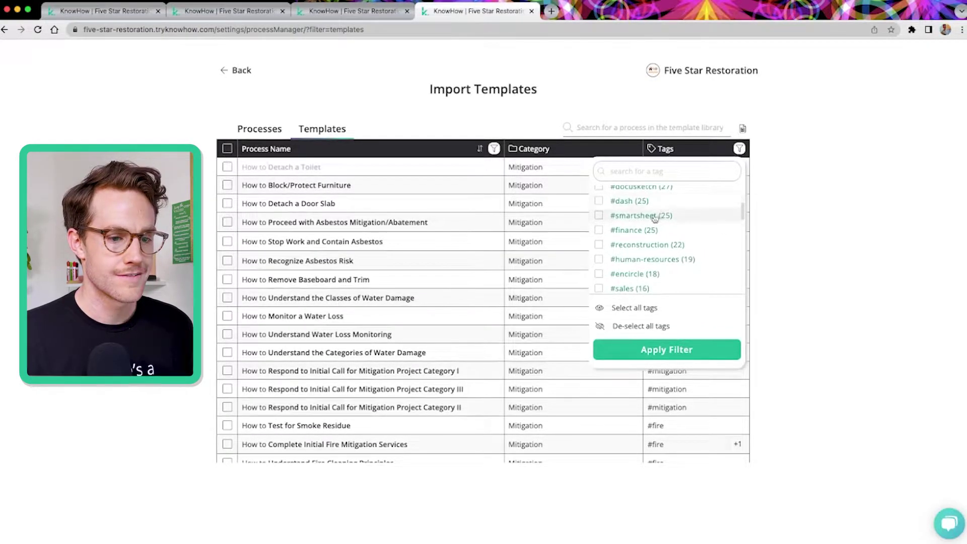
scroll(654, 246, "down", 3)
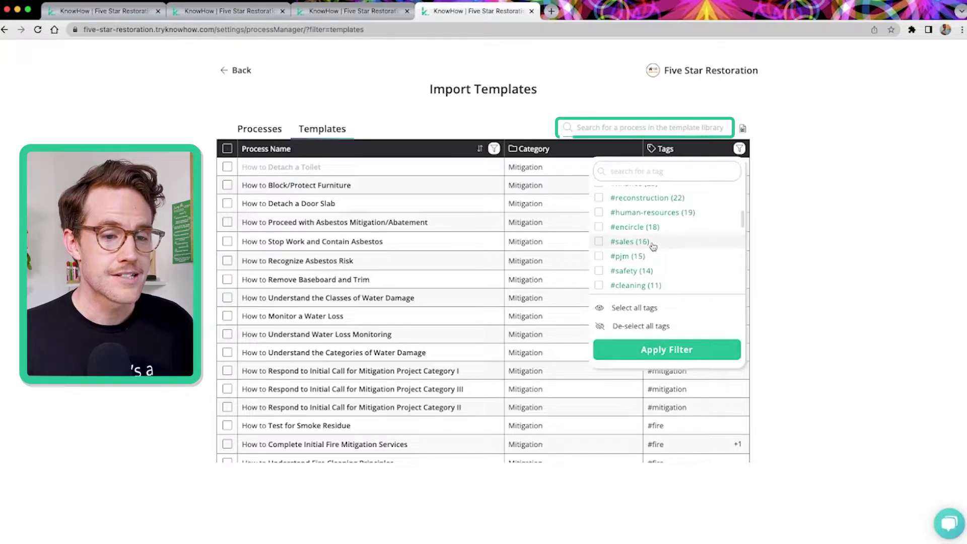
left_click(544, 92)
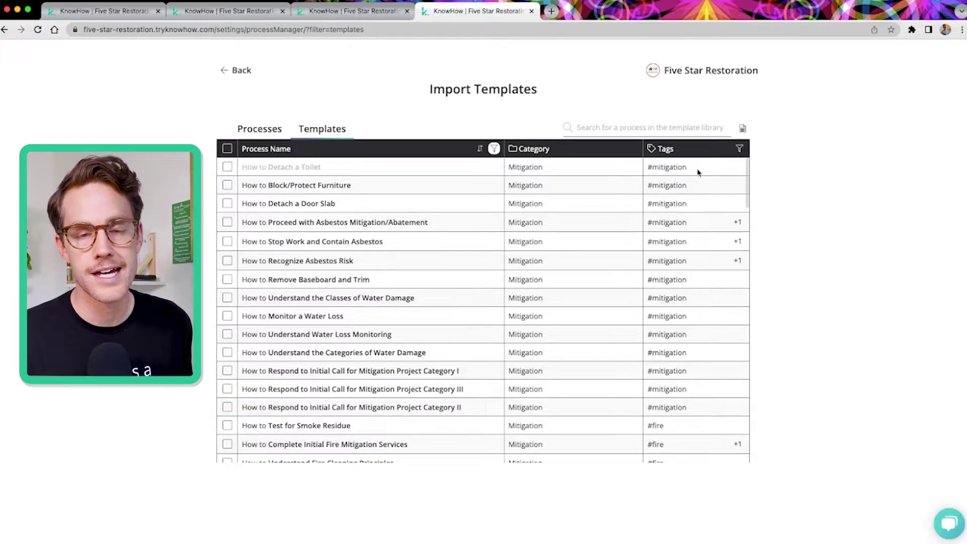
Search the template library for "mold" and clear the search again.
left_click(668, 129)
type("mol")
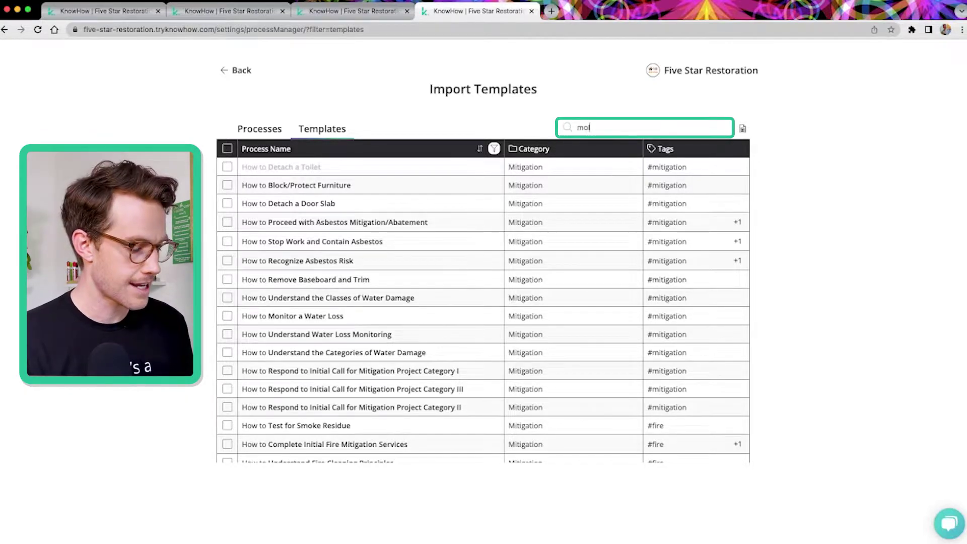
type("d")
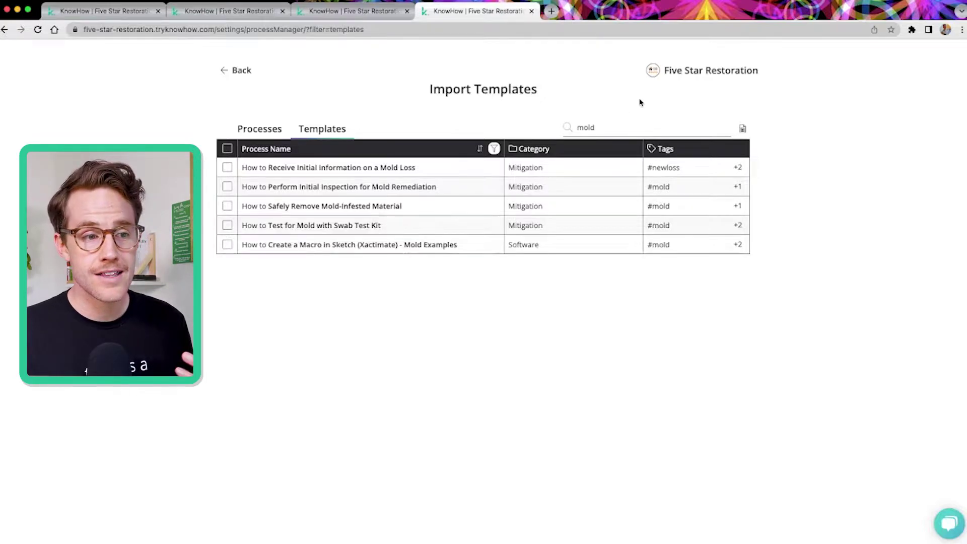
double_click(599, 126)
key("BackSpace")
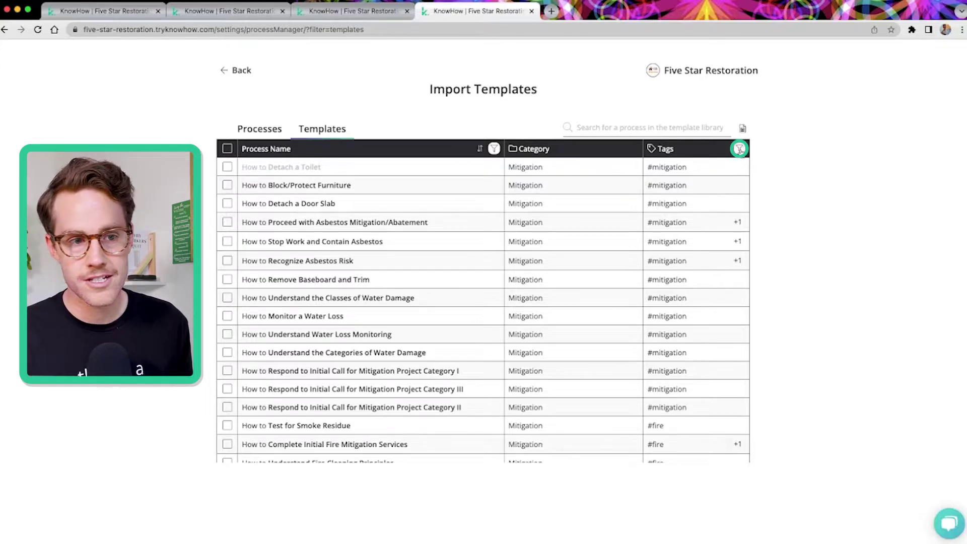
Filter the template library by the #mold tag.
left_click(740, 149)
type("mold")
left_click(599, 193)
left_click(657, 262)
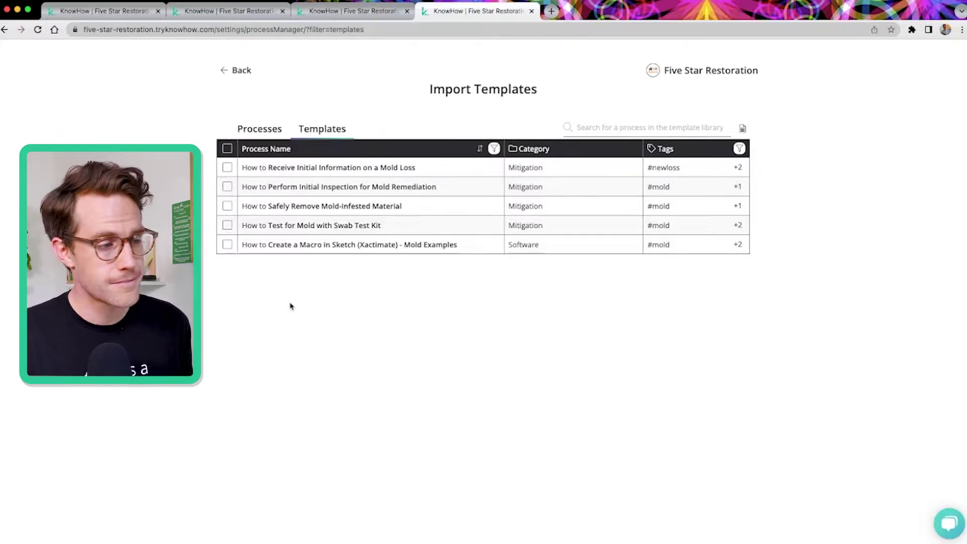
Review the steps of the Perform Initial Inspection for Mold Remediation template and select it for import.
left_click(337, 190)
scroll(357, 227, "down", 3)
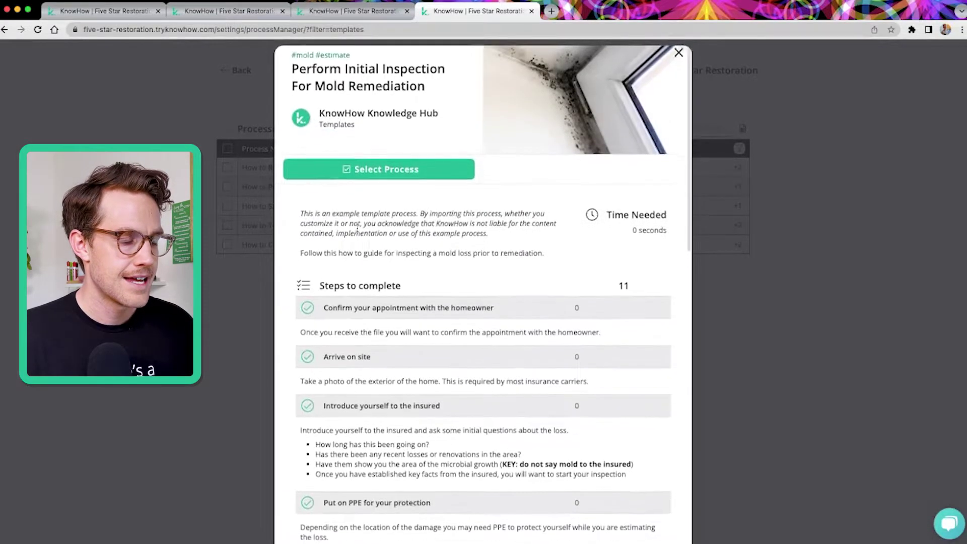
scroll(357, 228, "down", 5)
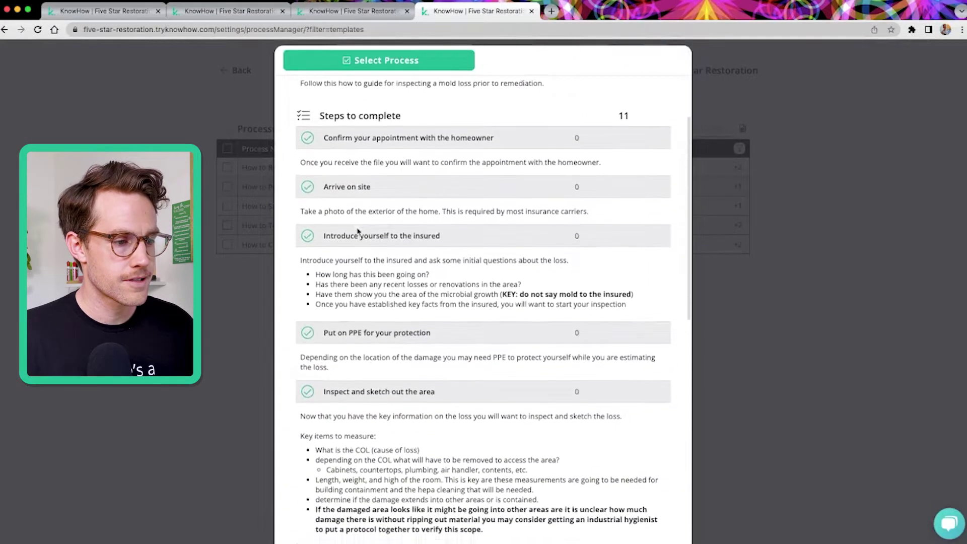
scroll(357, 227, "down", 10)
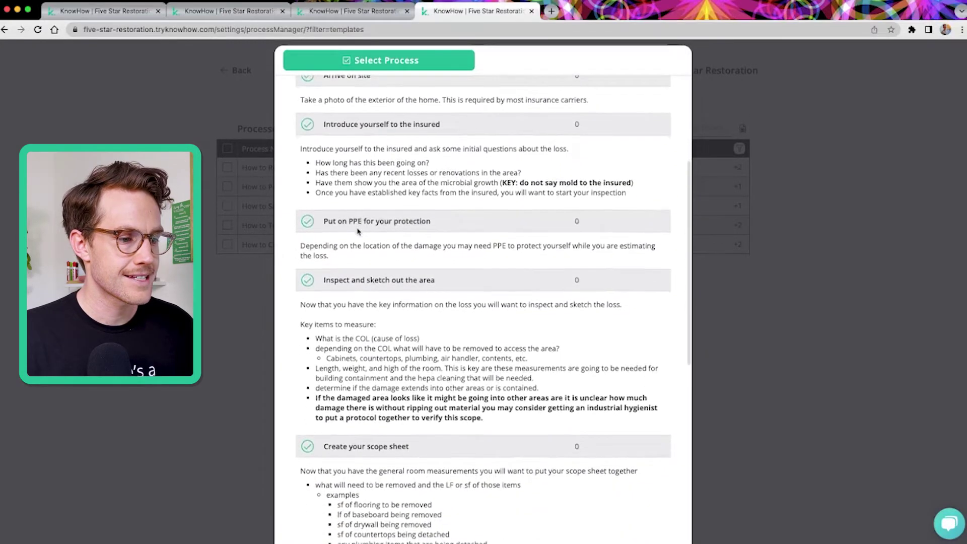
scroll(357, 228, "down", 9)
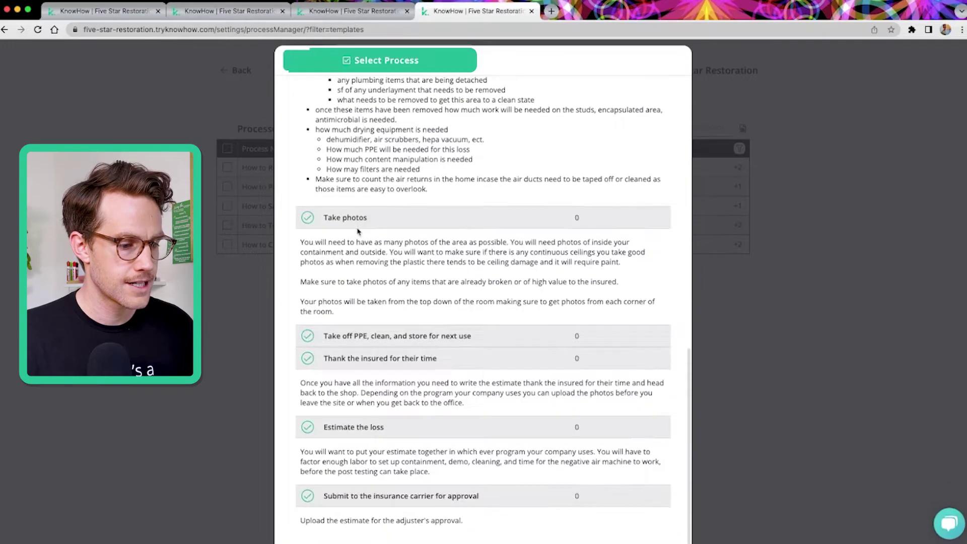
scroll(365, 216, "up", 17)
left_click(371, 64)
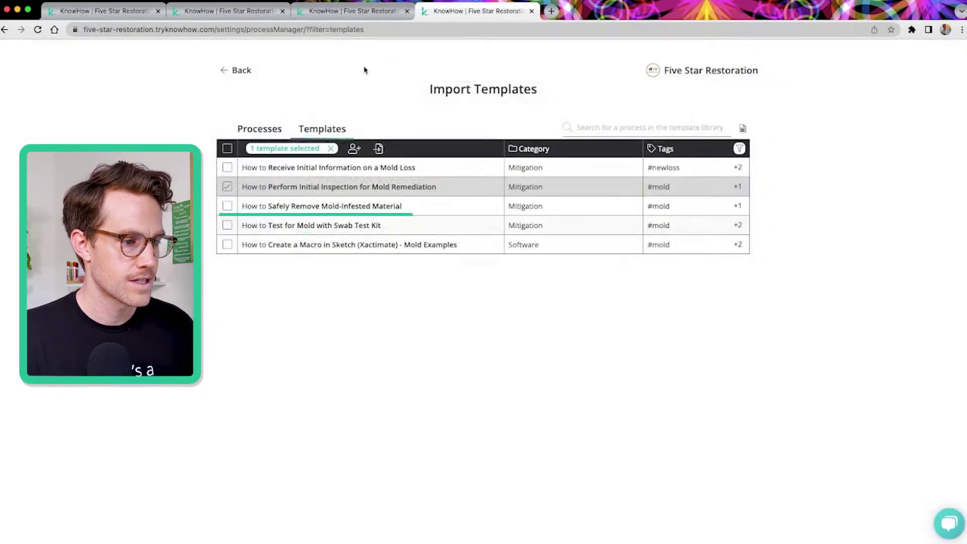
Review the Safely Remove Mold-Infested Material template, and select it along with the mold swab test kit and Xactimate mold macro templates.
left_click(326, 210)
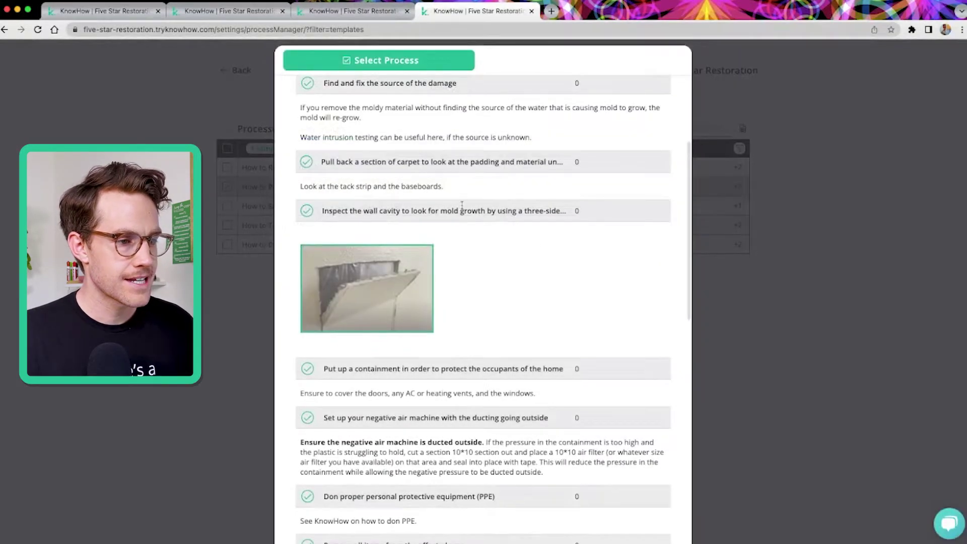
scroll(462, 205, "up", 5)
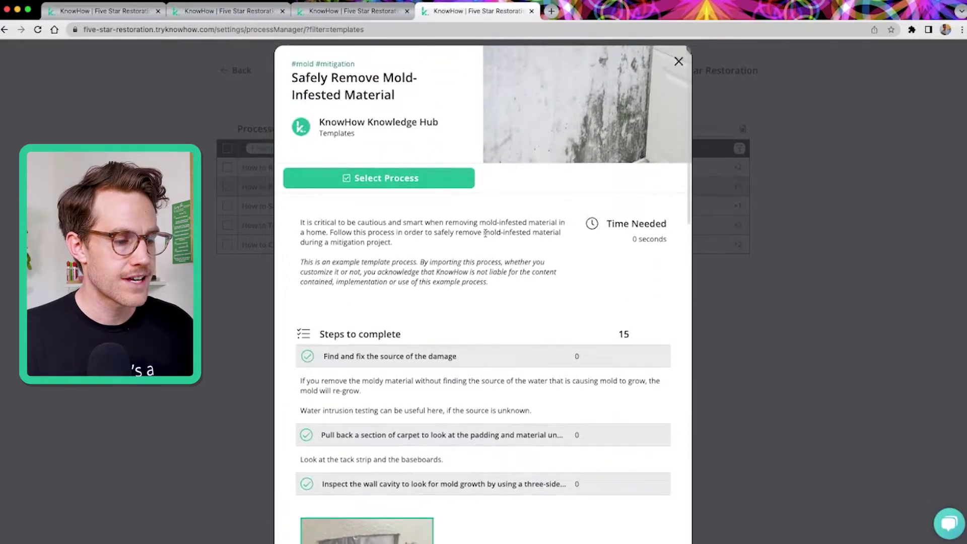
scroll(485, 233, "down", 7)
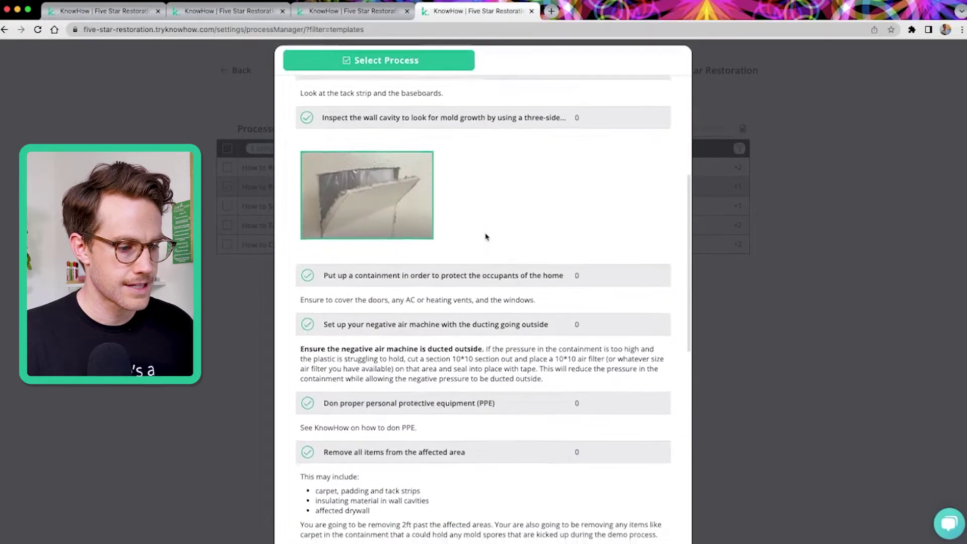
scroll(486, 237, "down", 7)
mouse_move(447, 261)
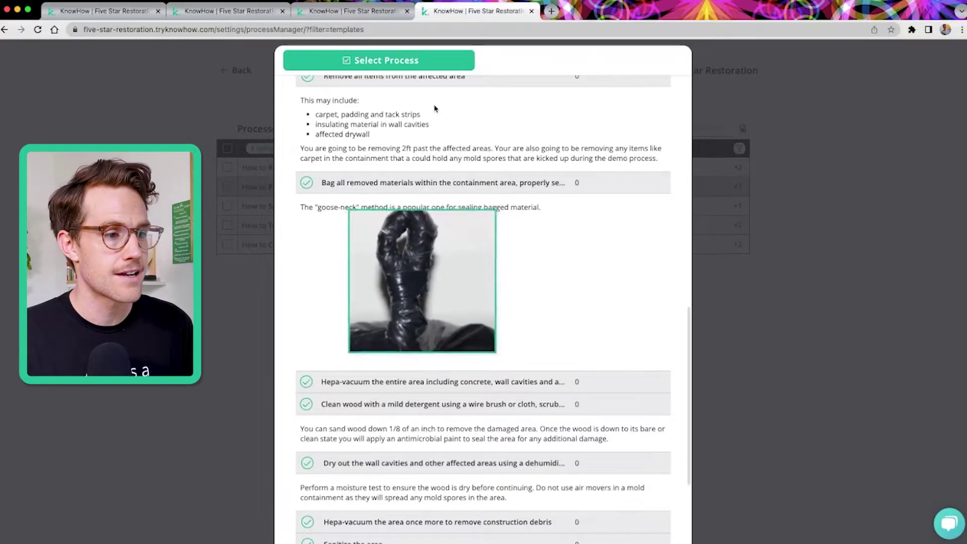
scroll(437, 104, "up", 1)
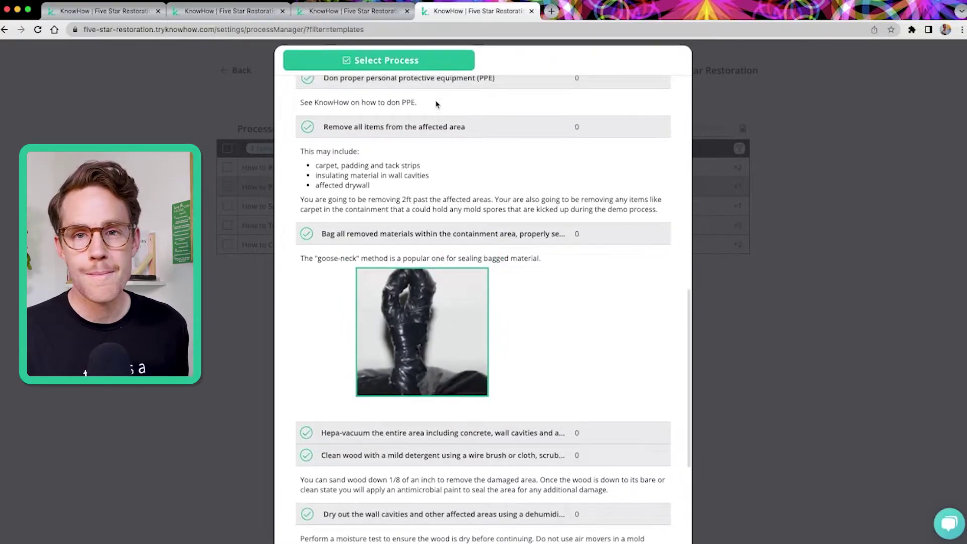
left_click(404, 62)
left_click(229, 225)
left_click(228, 245)
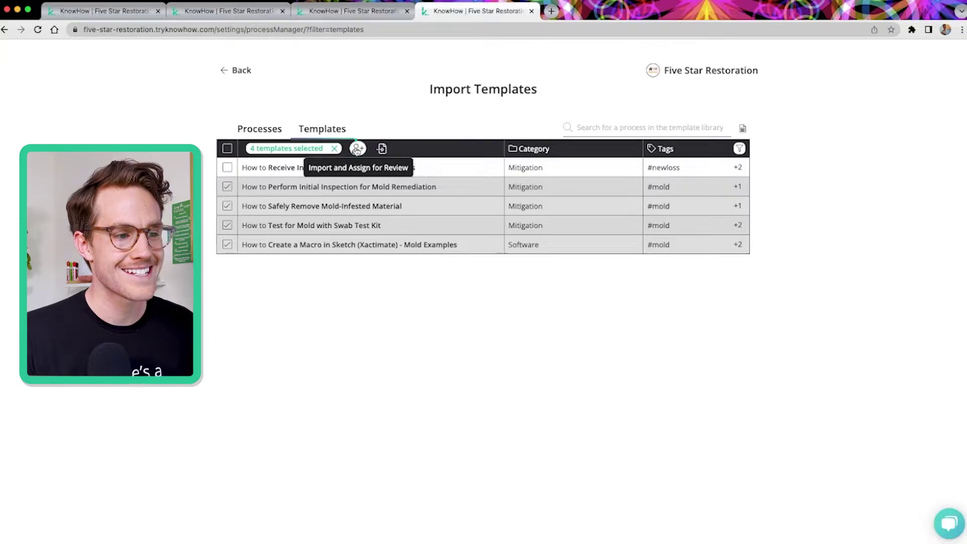
Import the selected templates, assigned for review to the fourth listed team member with due date 10/31/2022, and return to the hub settings.
left_click(357, 149)
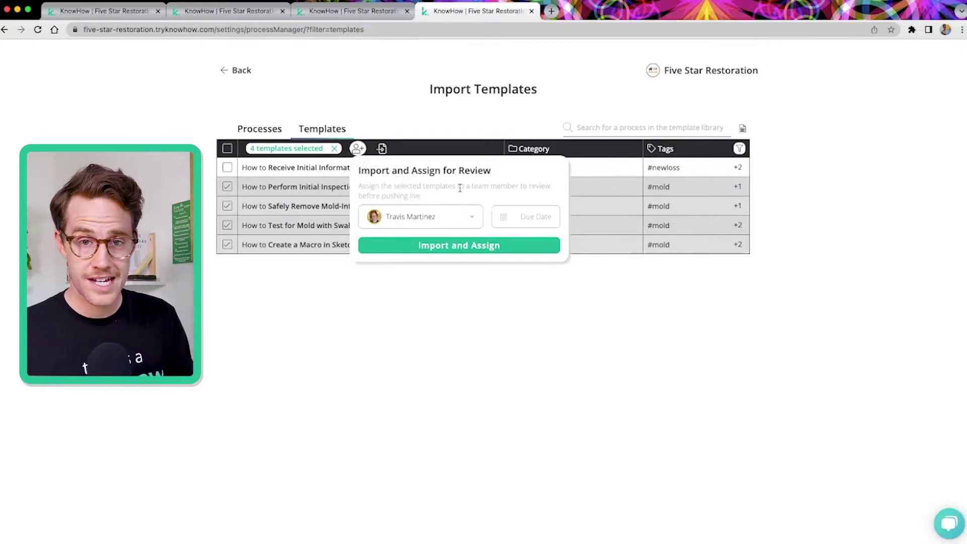
left_click(422, 217)
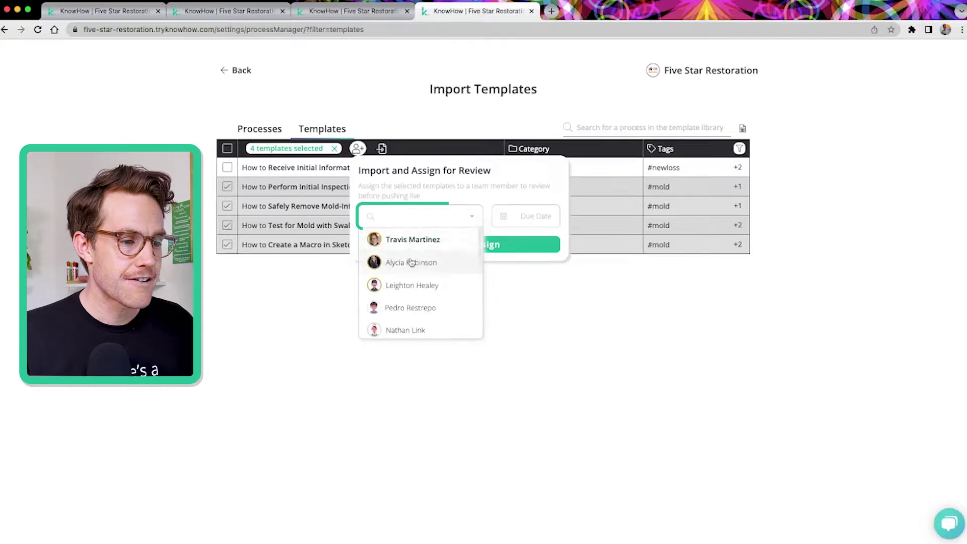
scroll(406, 285, "down", 1)
left_click(404, 286)
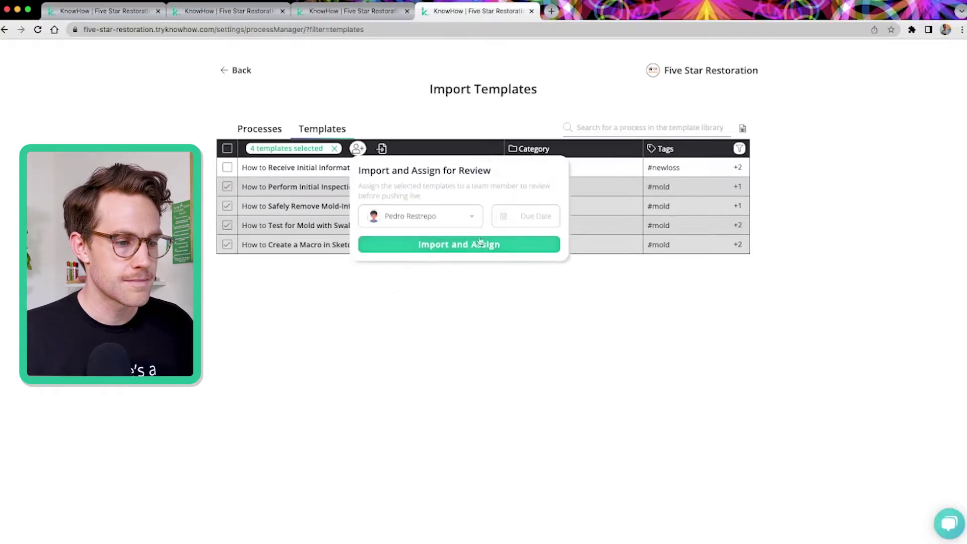
left_click(535, 217)
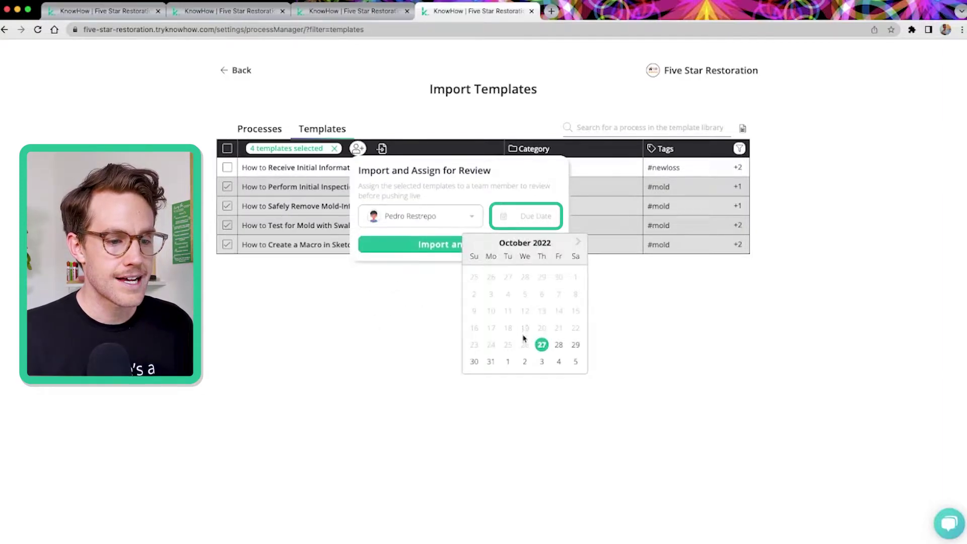
left_click(492, 361)
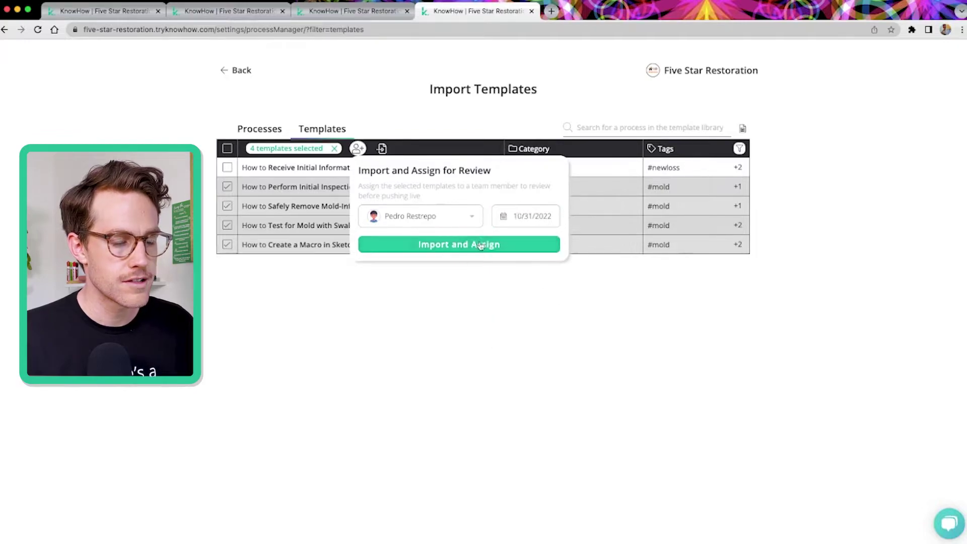
left_click(462, 243)
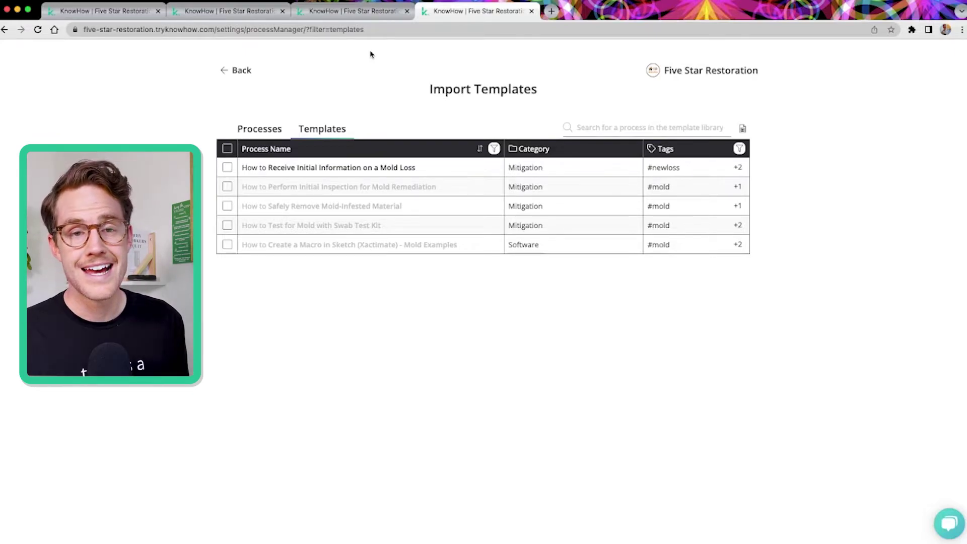
left_click(240, 70)
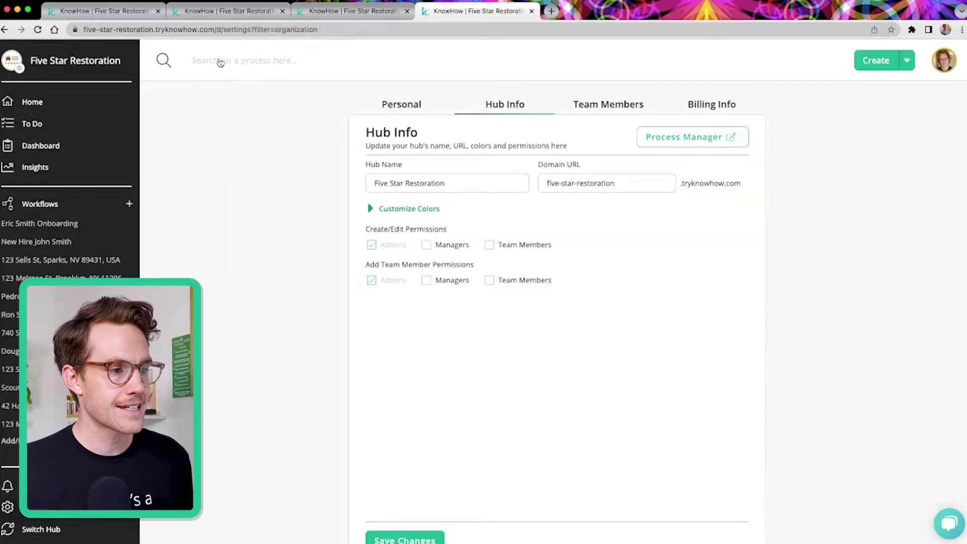
Search the hub for "mold" and open the Safely Remove Mold-Infested Material process.
left_click(220, 61)
type("mold")
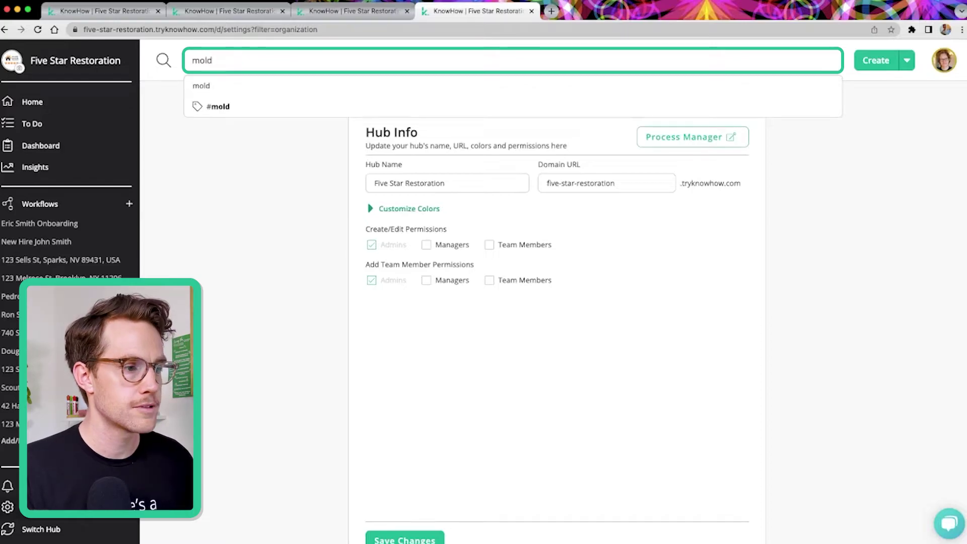
key("Return")
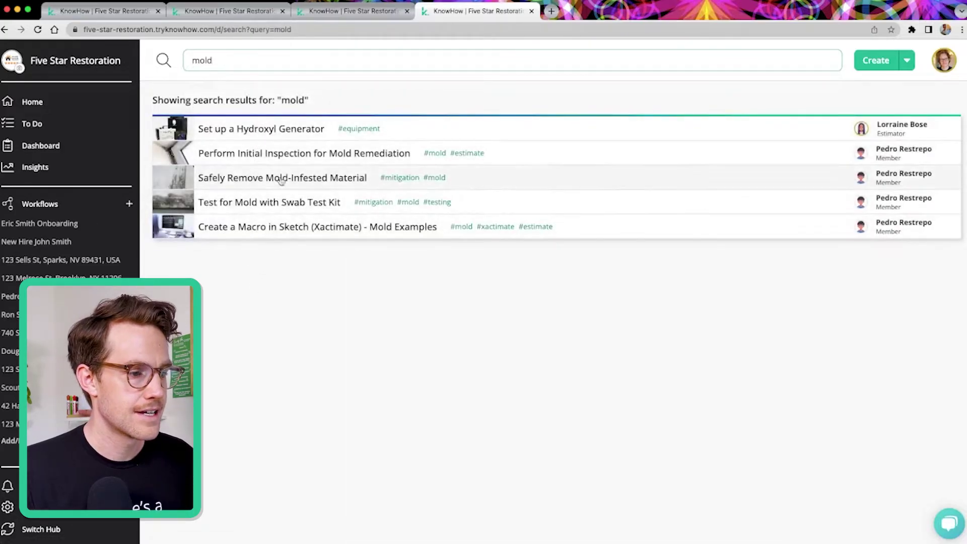
left_click(254, 177)
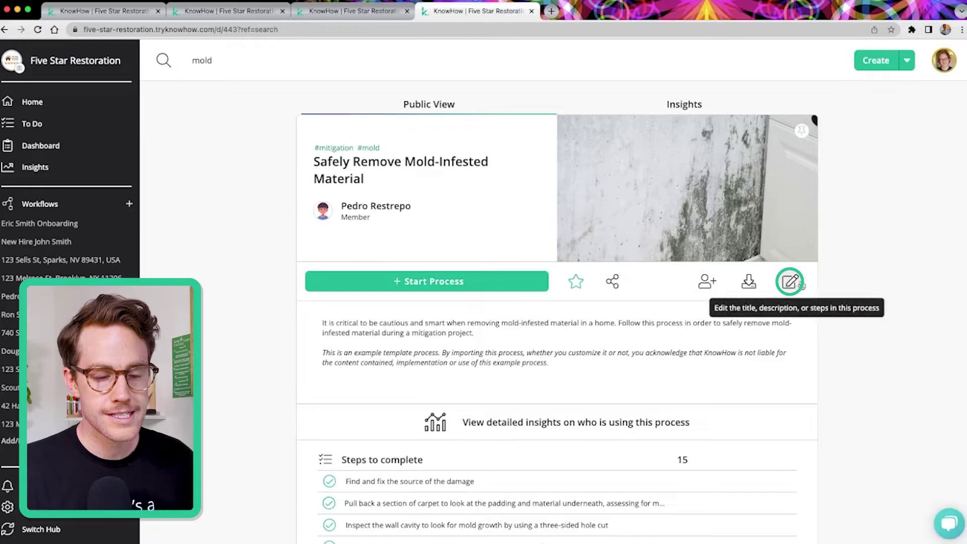
Edit the process and delete the italic example-template disclaimer paragraph from its description.
left_click(789, 281)
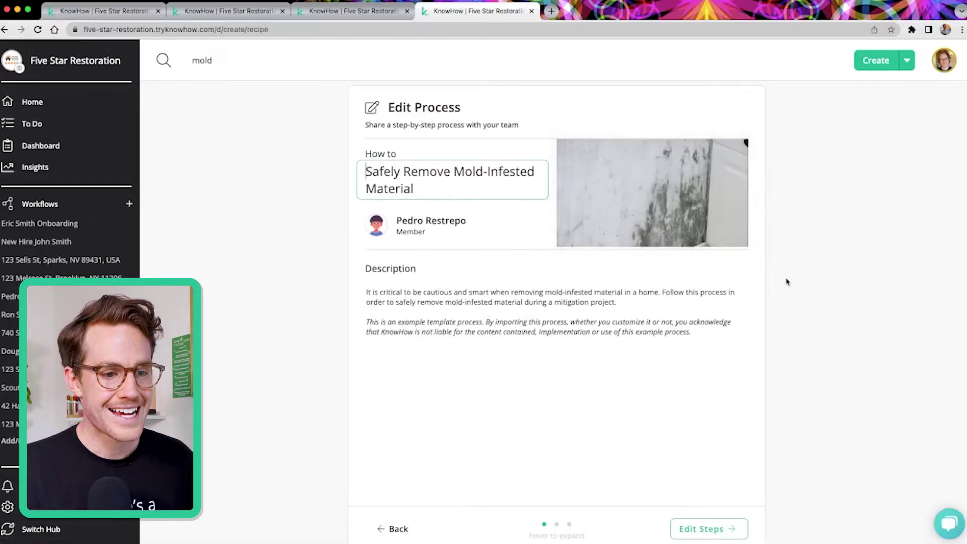
left_click(697, 339)
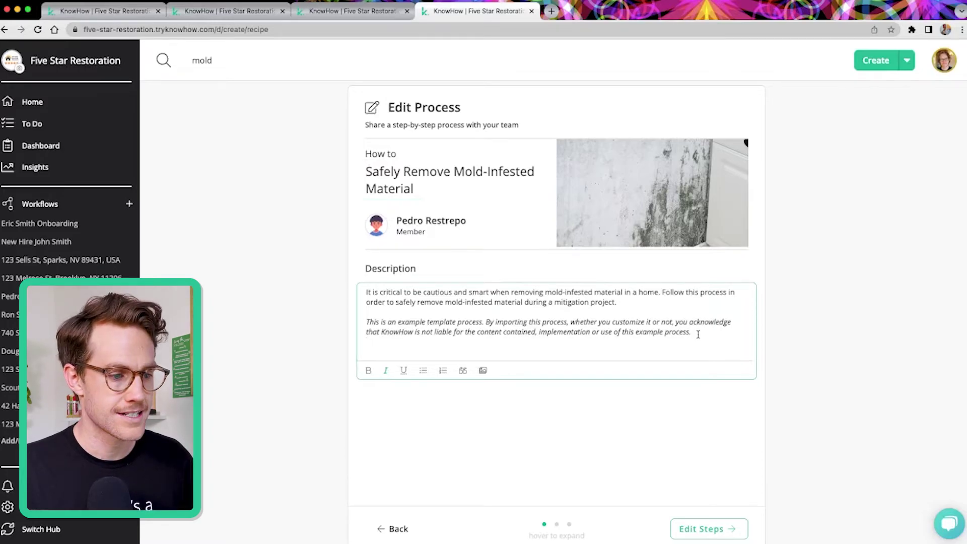
left_click_drag(698, 334, 360, 326)
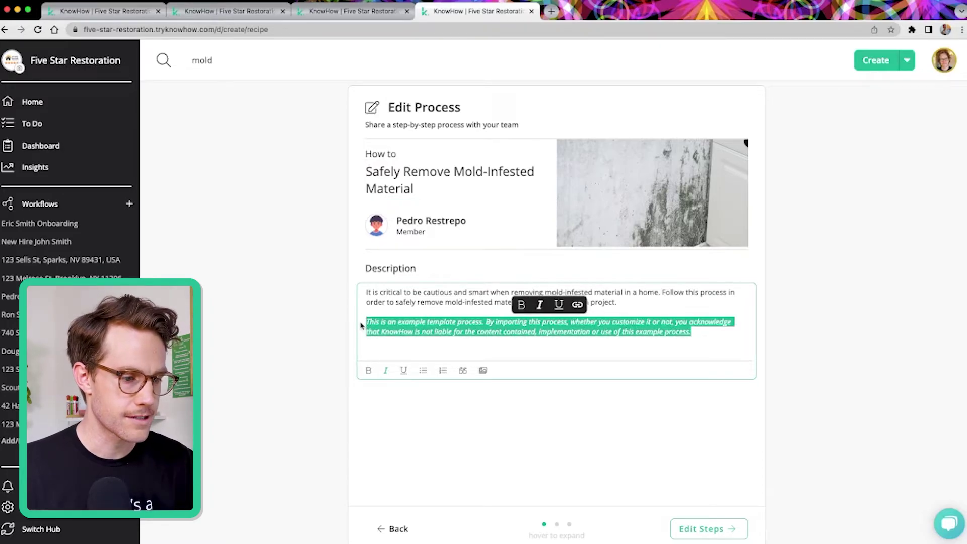
key("BackSpace")
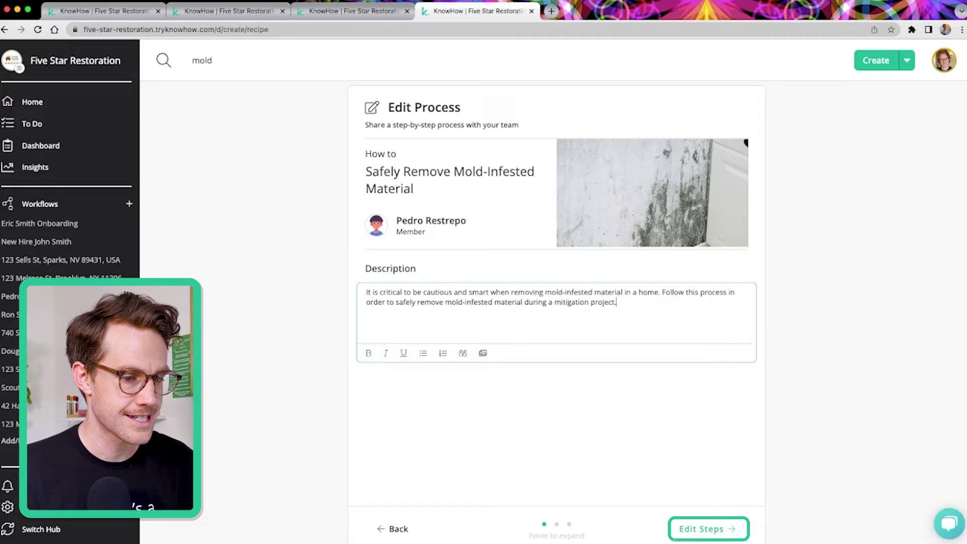
Look through process steps 2 to 6 and add the line "Make sure you do thing our way." at the end of step 7's description.
left_click(723, 529)
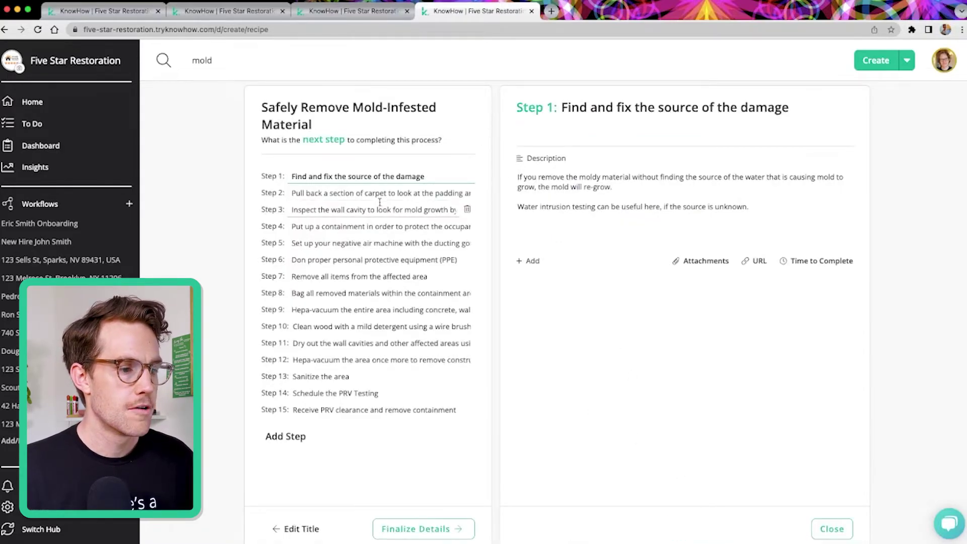
left_click(381, 191)
left_click(372, 210)
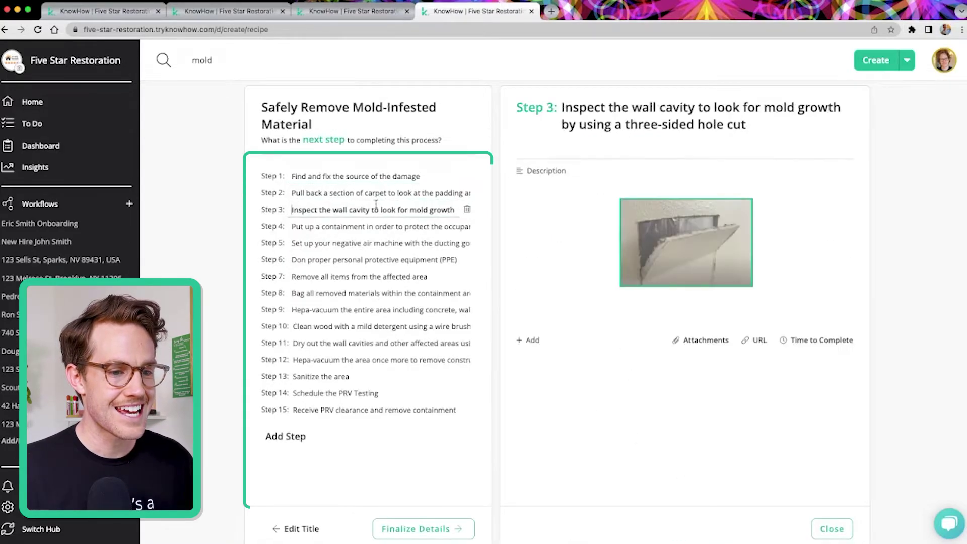
left_click(370, 224)
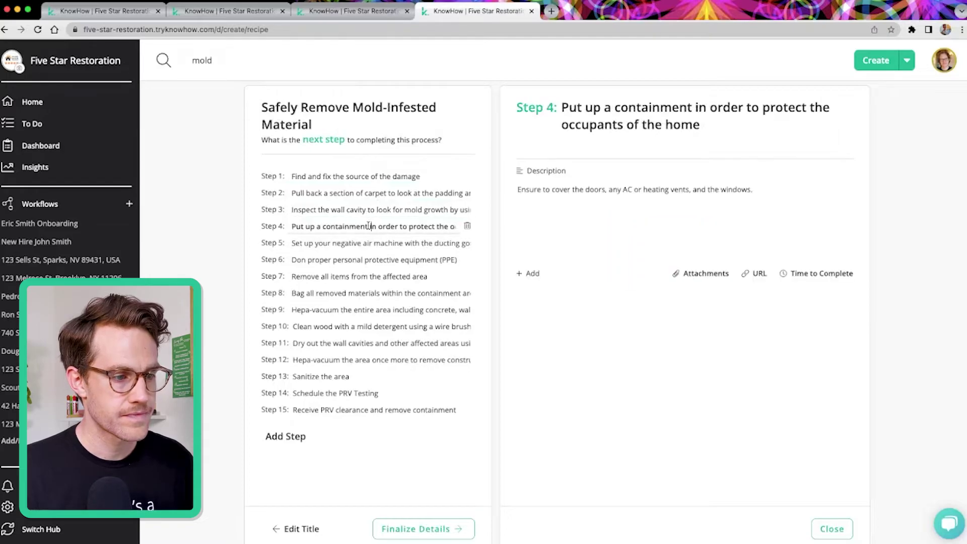
left_click(361, 259)
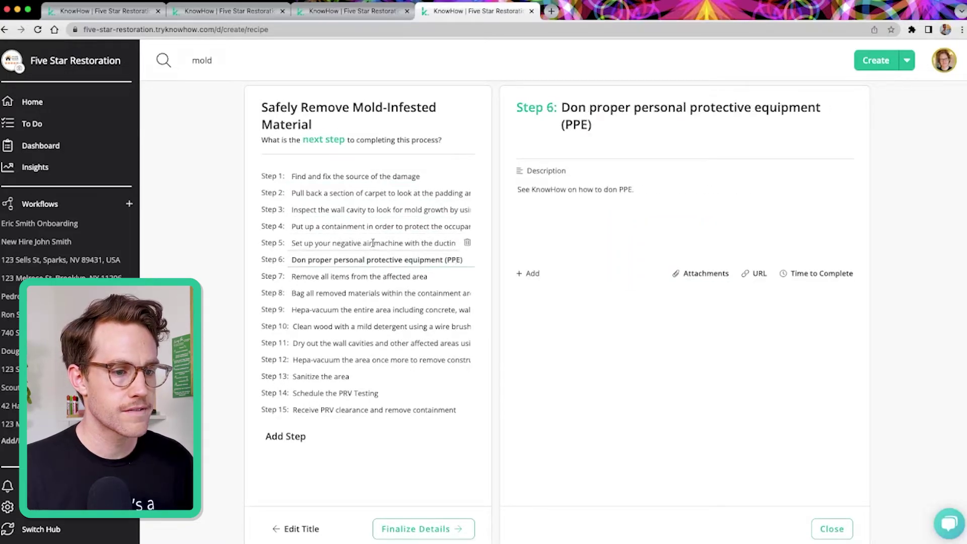
left_click(373, 243)
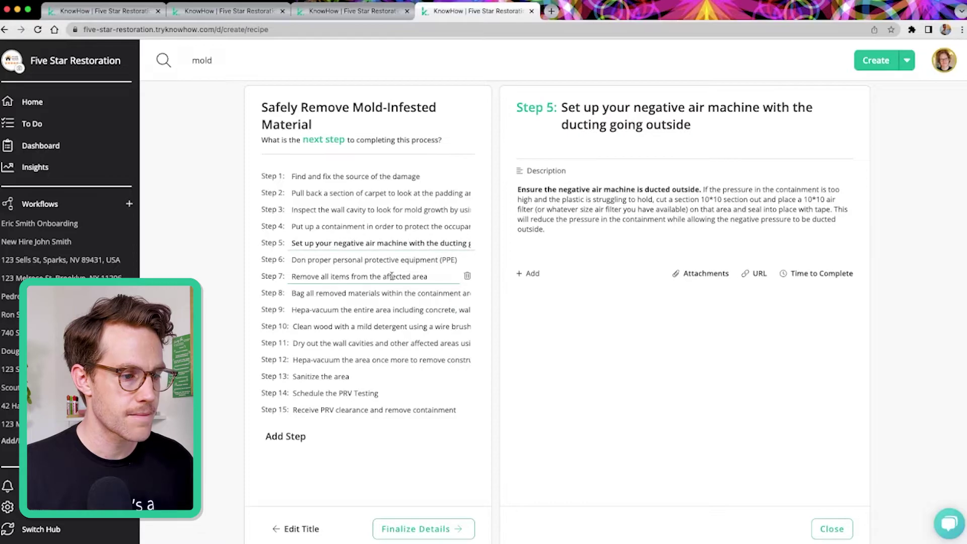
left_click(392, 276)
left_click(626, 246)
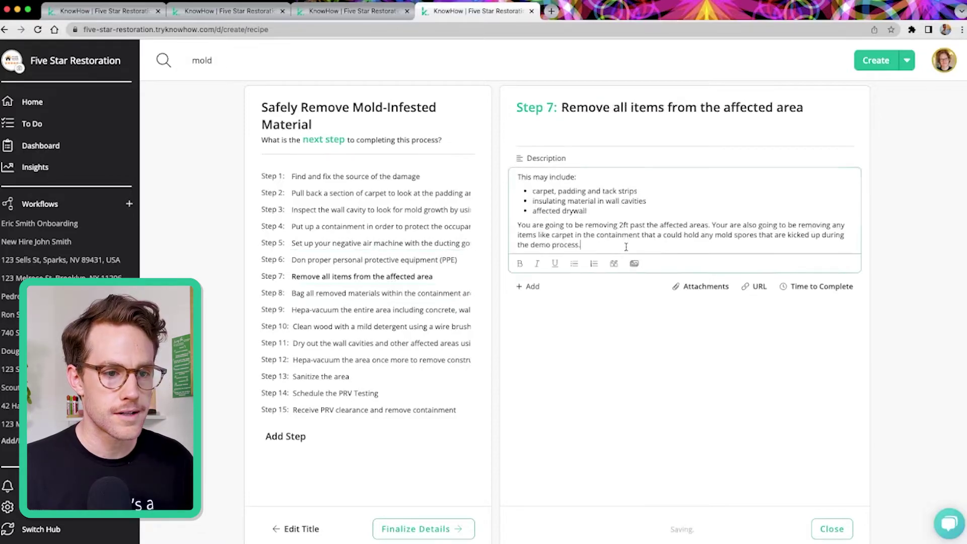
key("Return")
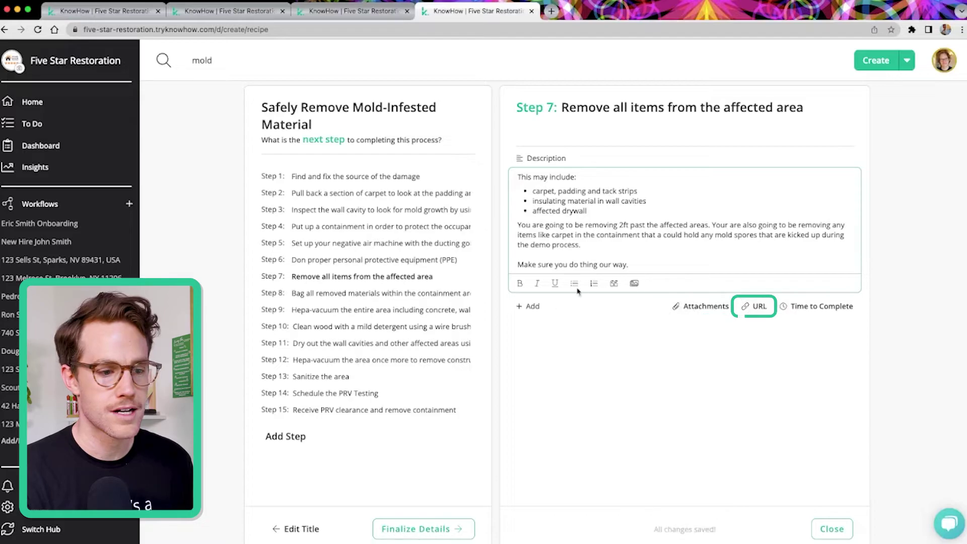
Check steps 12, 13 and 10, and publish the edited process without notifying team members.
left_click(359, 356)
left_click(347, 376)
left_click(351, 327)
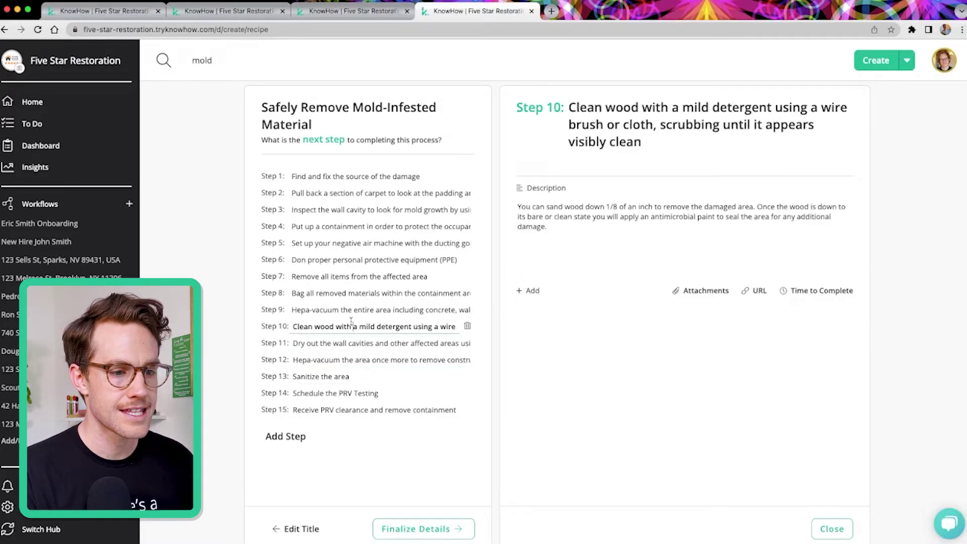
left_click(394, 529)
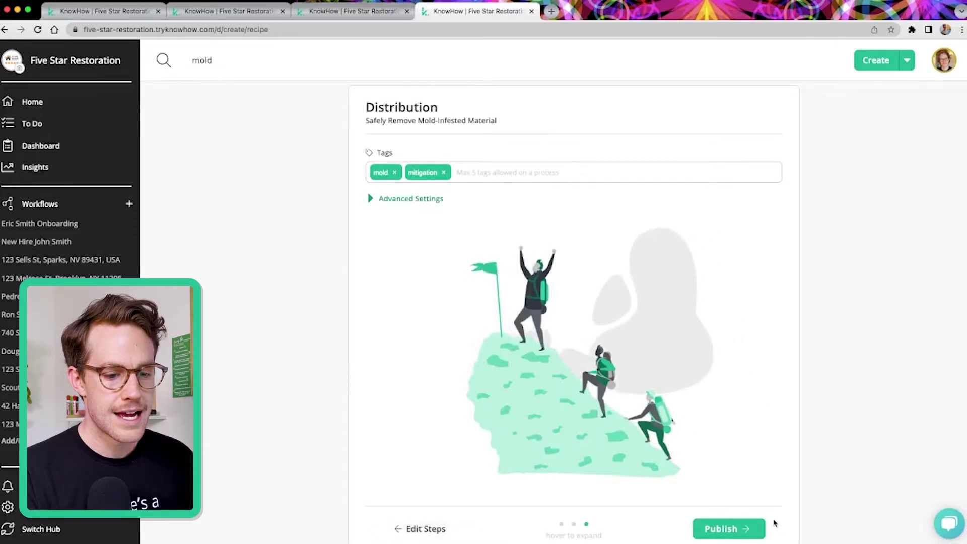
left_click(729, 529)
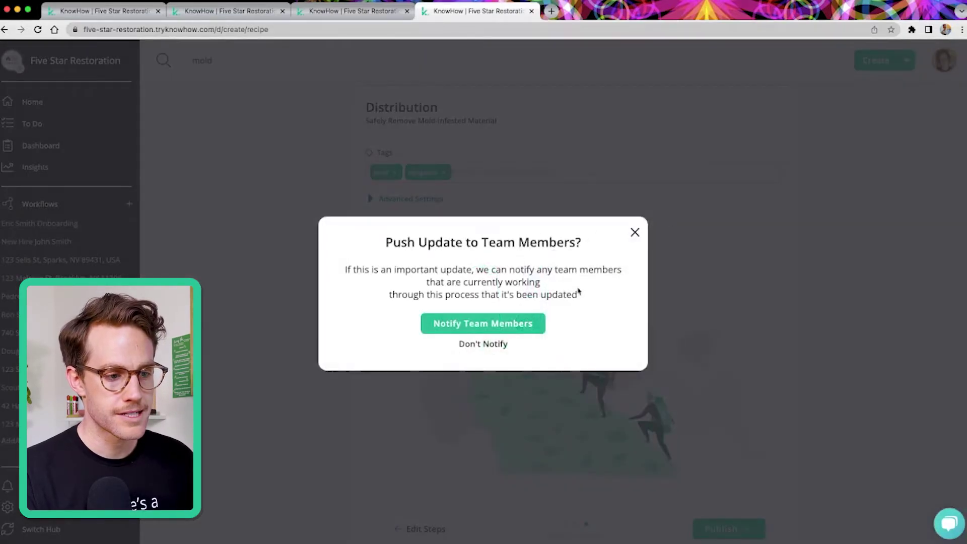
left_click(485, 347)
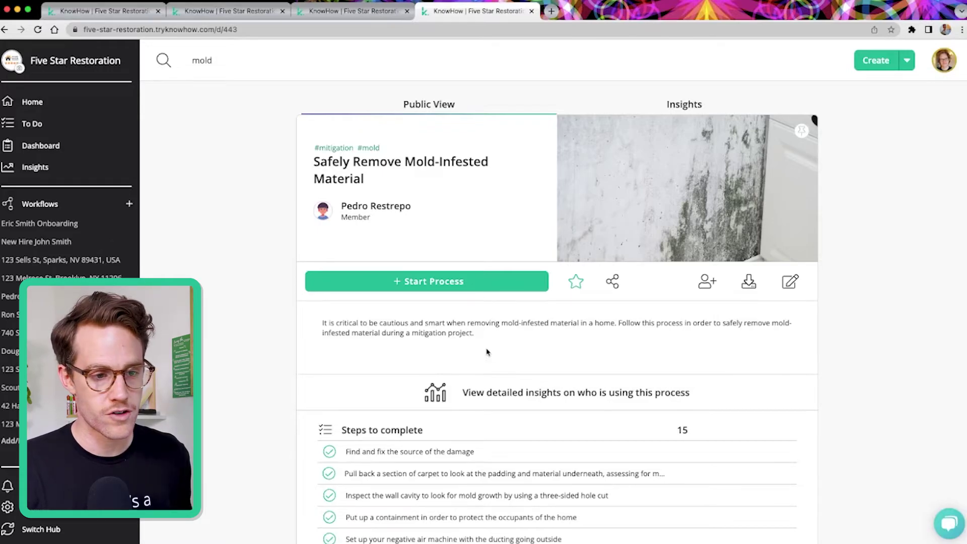
Review the published process's description and step list, and copy the process URL.
scroll(487, 352, "down", 4)
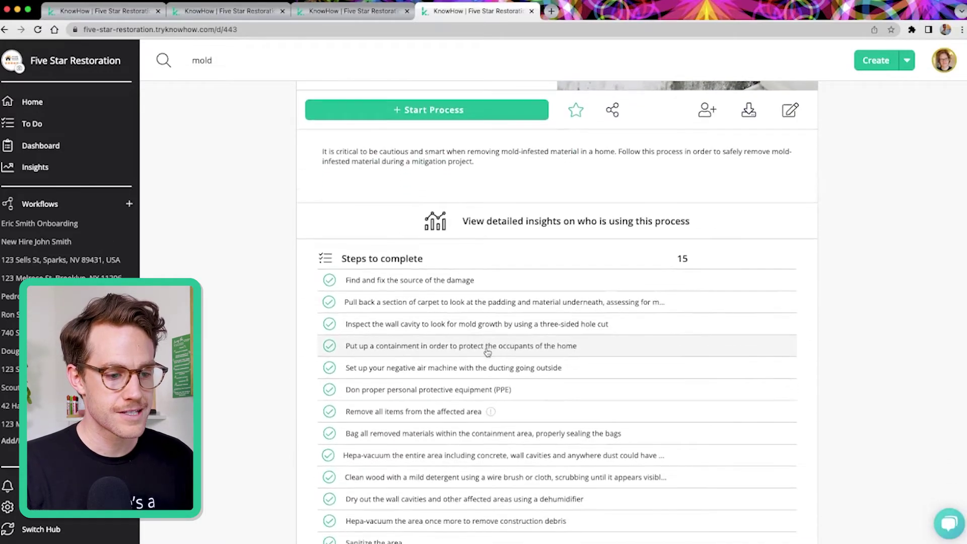
scroll(487, 352, "down", 1)
scroll(487, 352, "up", 5)
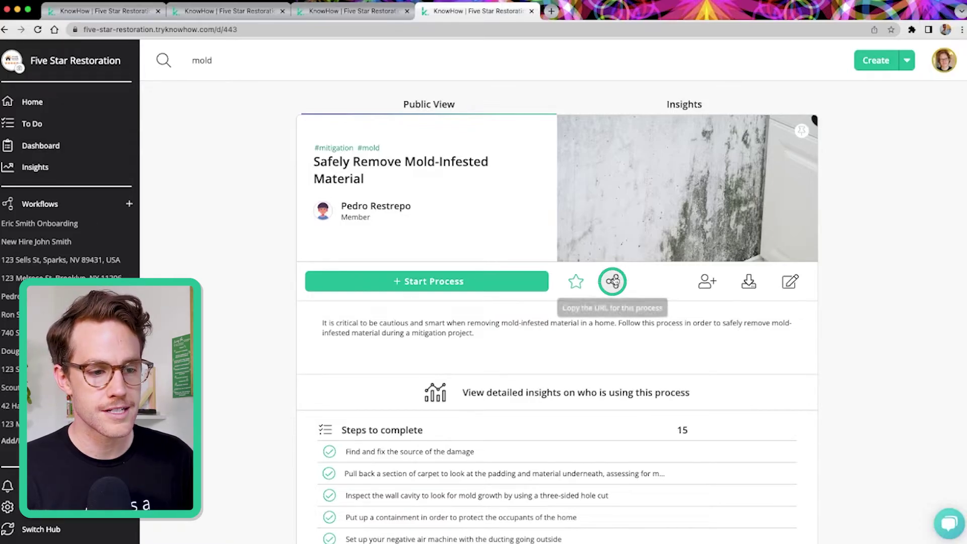
left_click(612, 281)
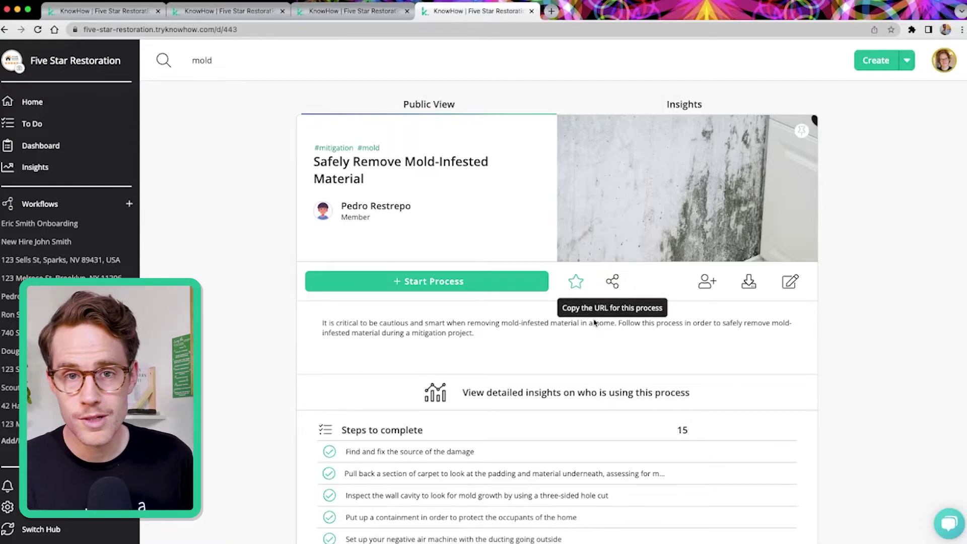
Start assigning the process to the second listed team member and begin editing the assignment comment.
left_click(707, 282)
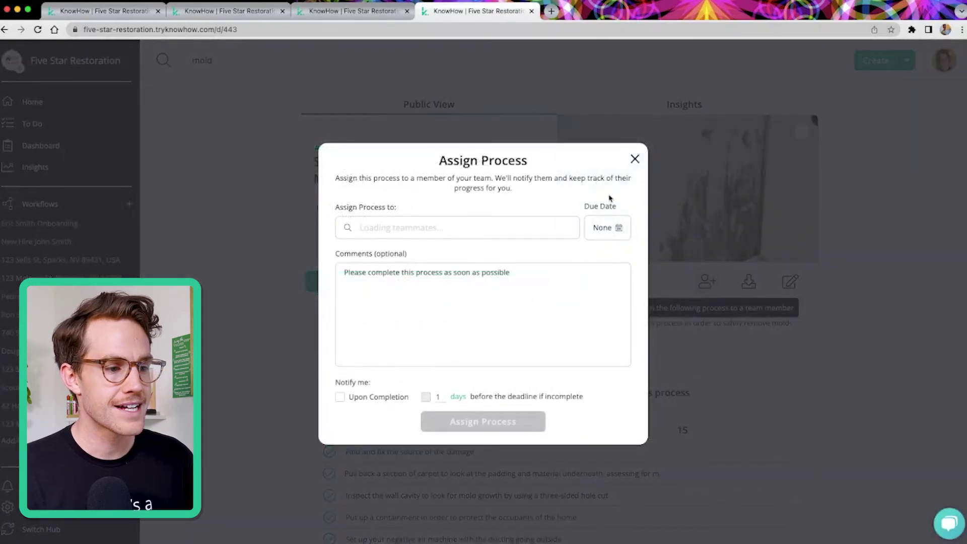
left_click(395, 220)
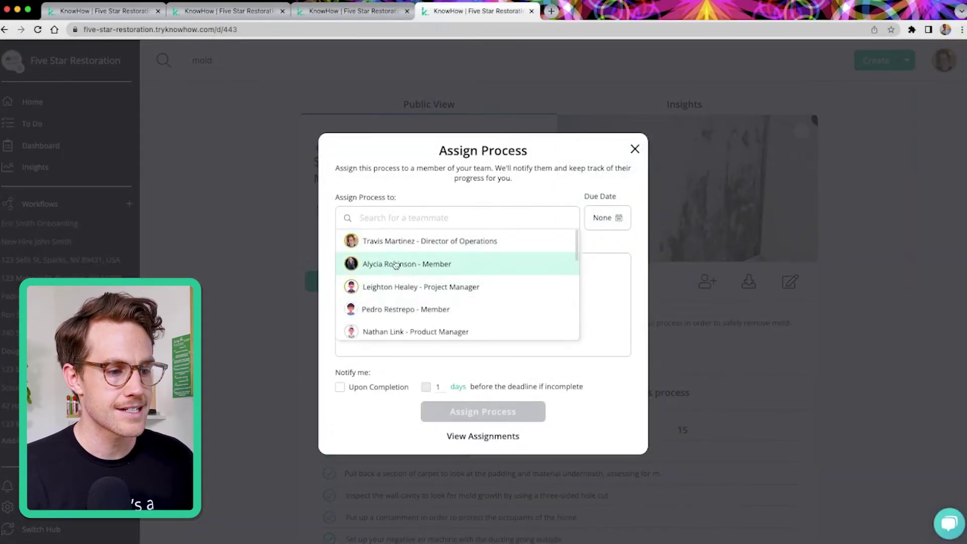
left_click(394, 264)
left_click(501, 300)
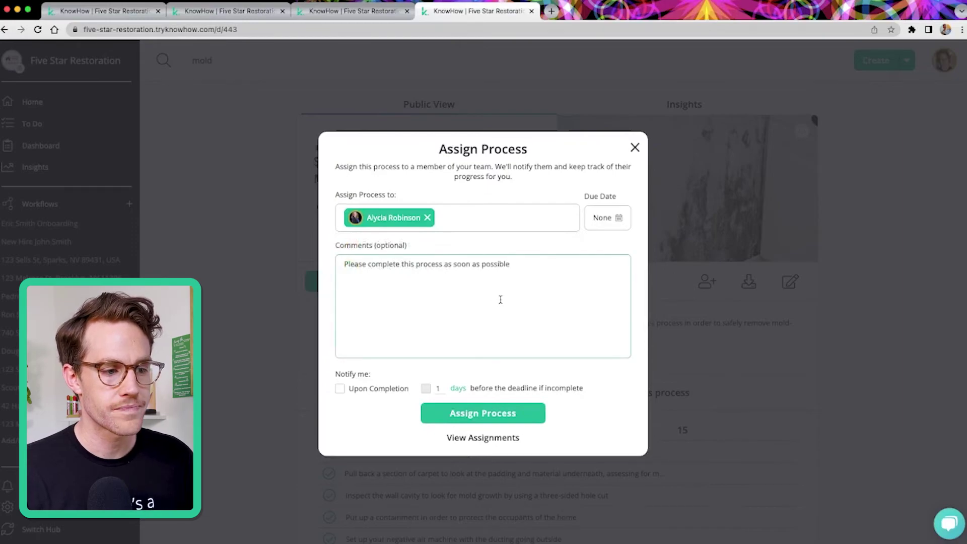